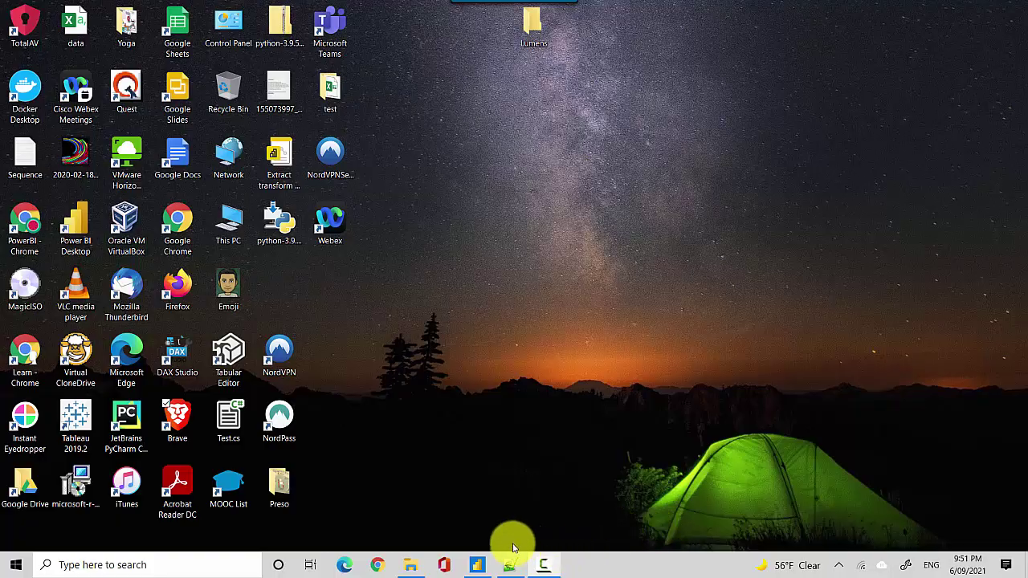
- Sort CalendarYear's Date column ascending to show 1/01/2000 first, then edit its formula at the DATE(2000,1,1) start date
left_click(477, 565)
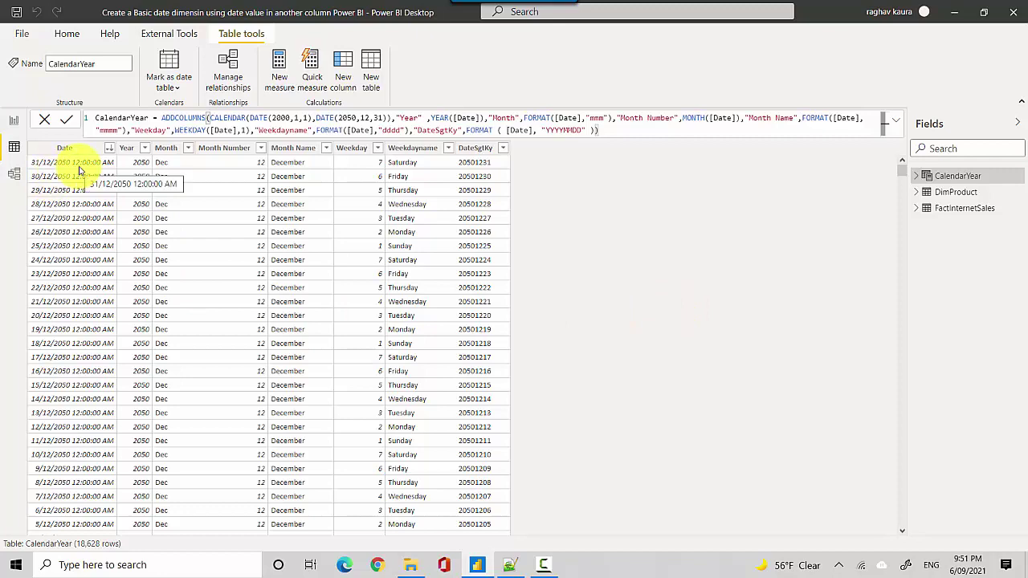
left_click(109, 150)
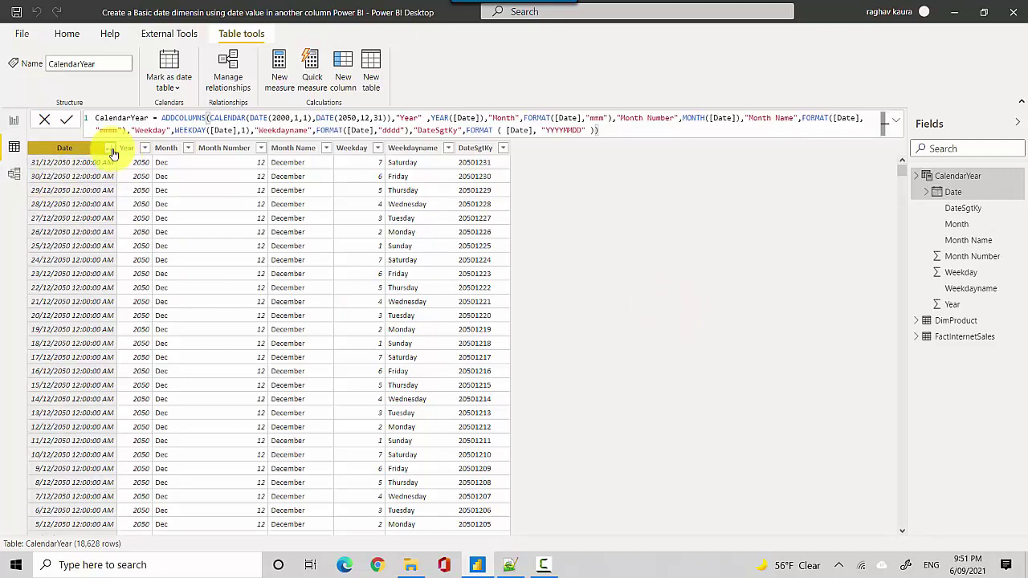
left_click(110, 148)
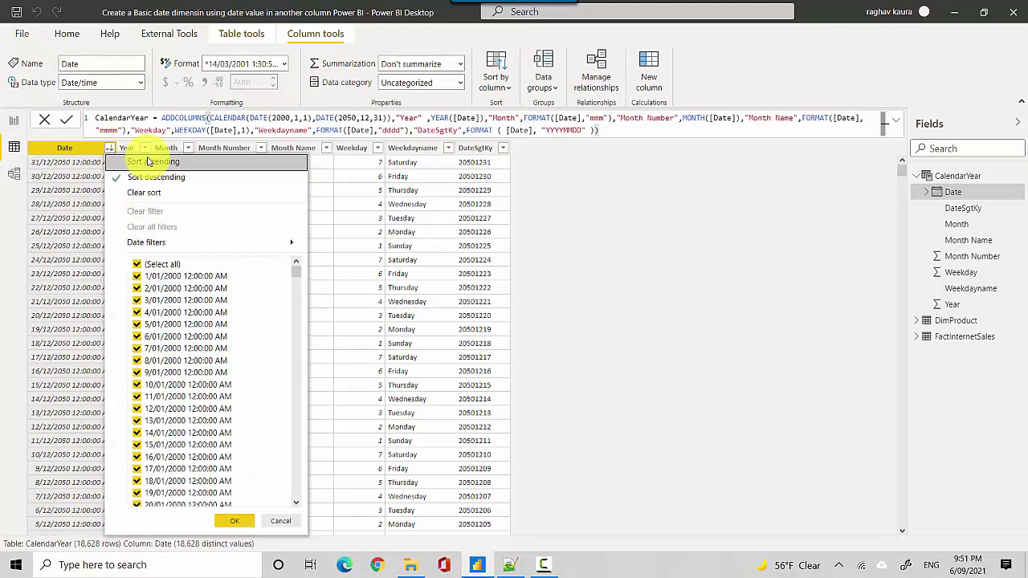
left_click(149, 162)
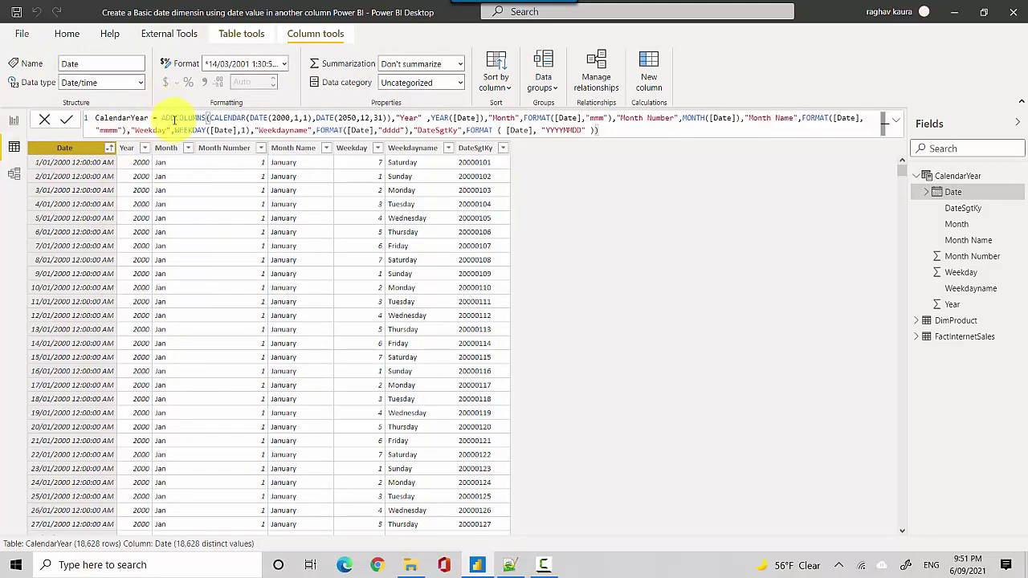
left_click(235, 120)
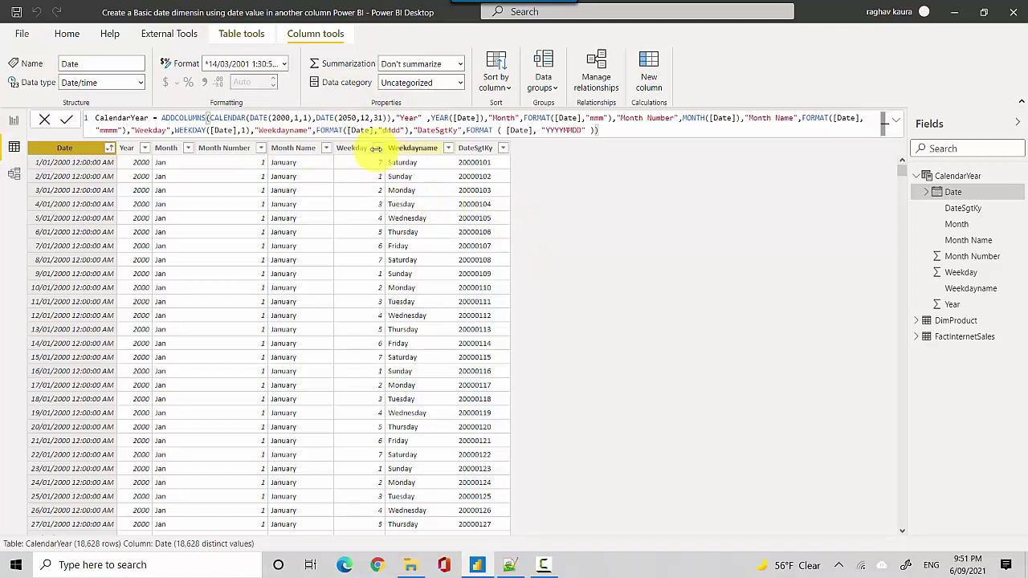
left_click(310, 119)
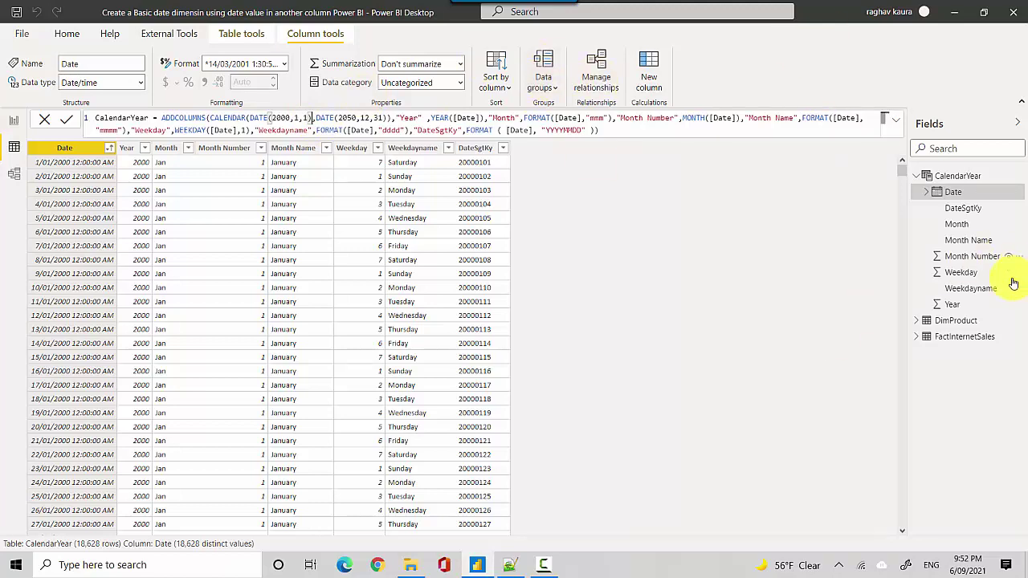
- Open the FactInternetSales table and scroll right to its OrderDate column
left_click(957, 341)
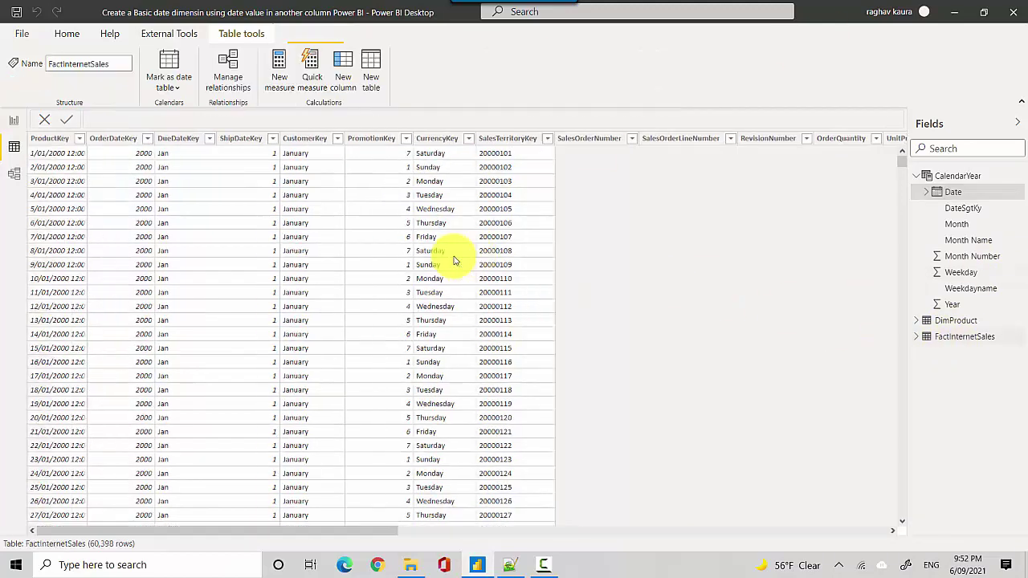
left_click_drag(337, 531, 730, 544)
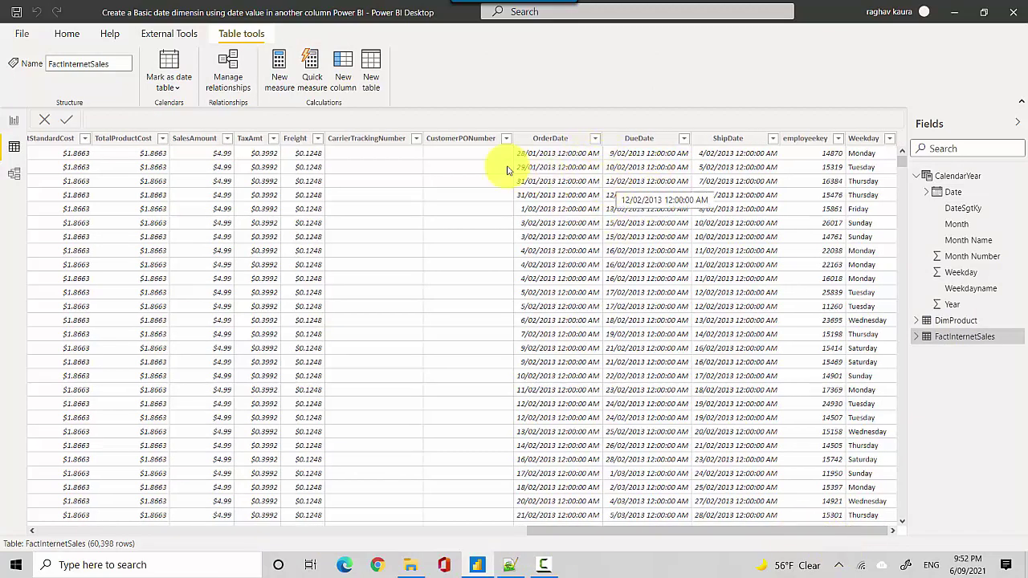
- Replace the CALENDAR start date DATE(2000,1,1) with MIN(FactInternetSales[OrderDate])
left_click(14, 121)
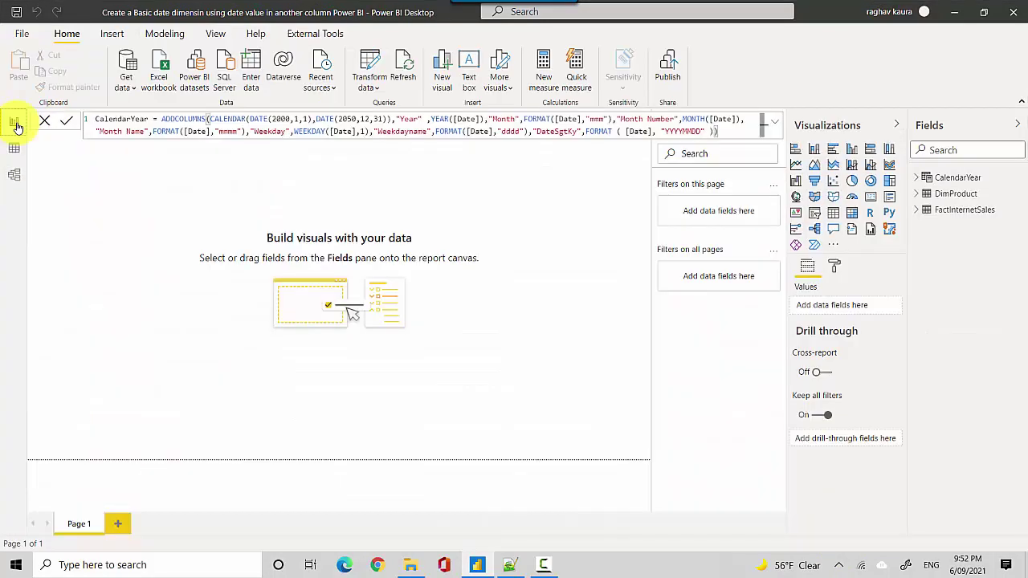
left_click(250, 118)
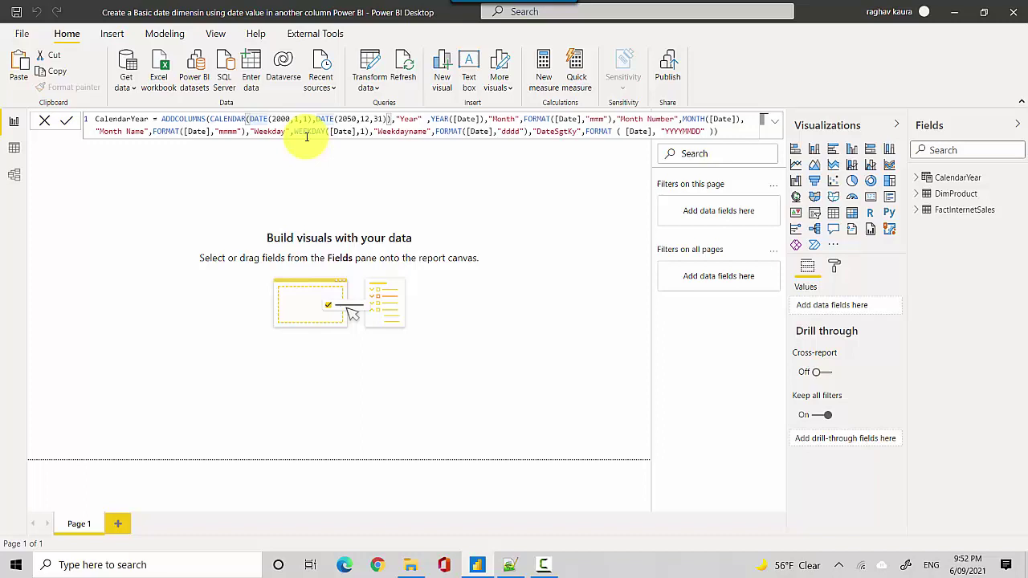
key("shift+Right")
key("shift+Right")
key("shift+Right")
key("shift+Right")
key("shift+Right")
key("shift+Right")
key("shift+Right")
key("shift+Right")
key("shift+Right")
key("shift+Right")
key("shift+Right")
key("shift+Right")
key("shift+Right")
key("shift+Right")
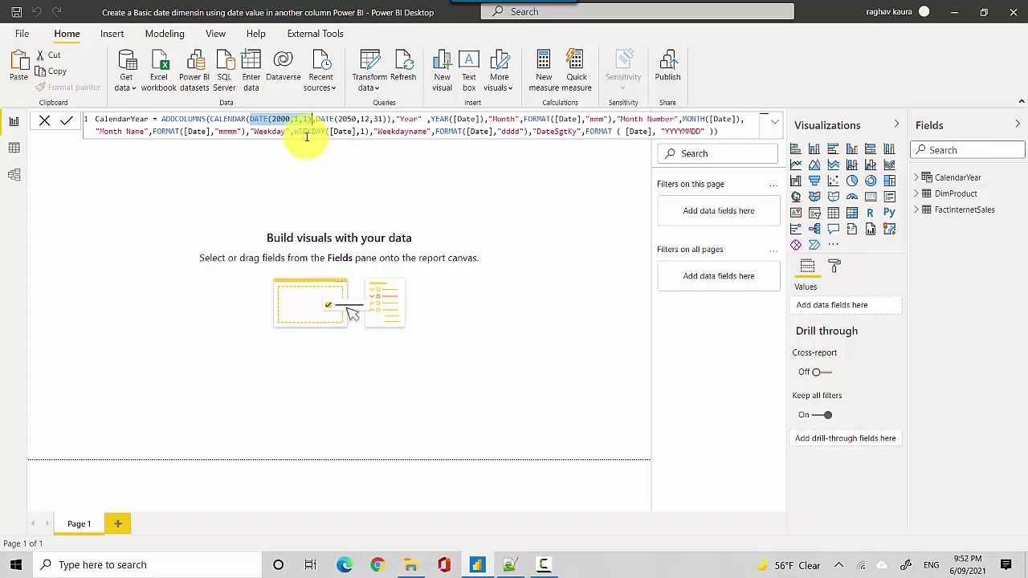
type("min(order")
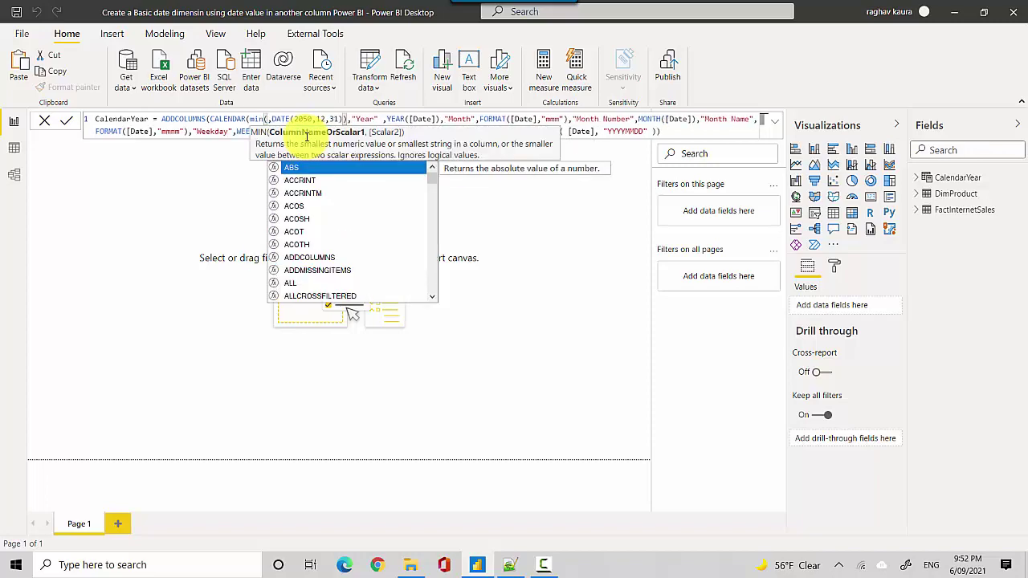
key("Tab")
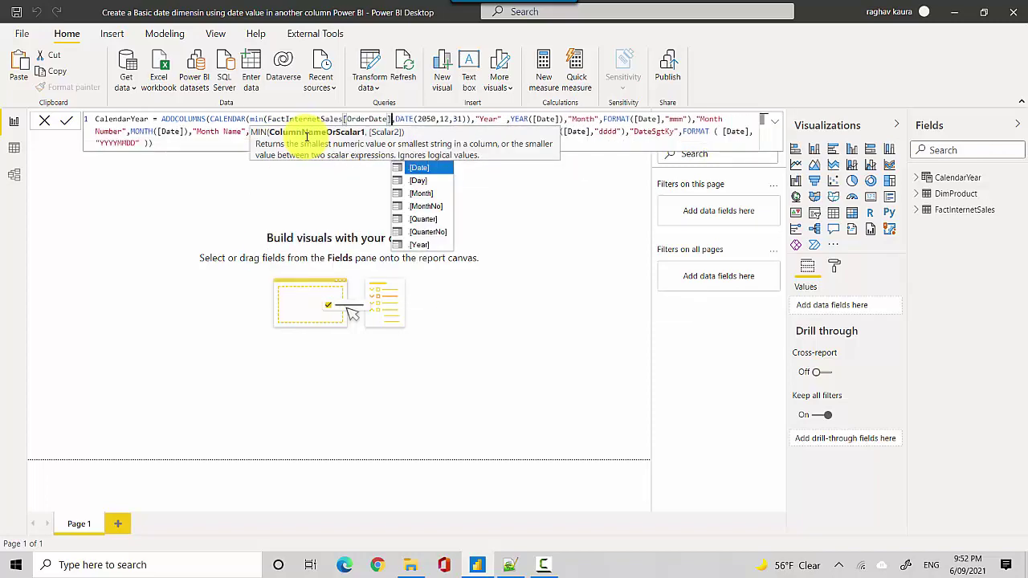
type(")")
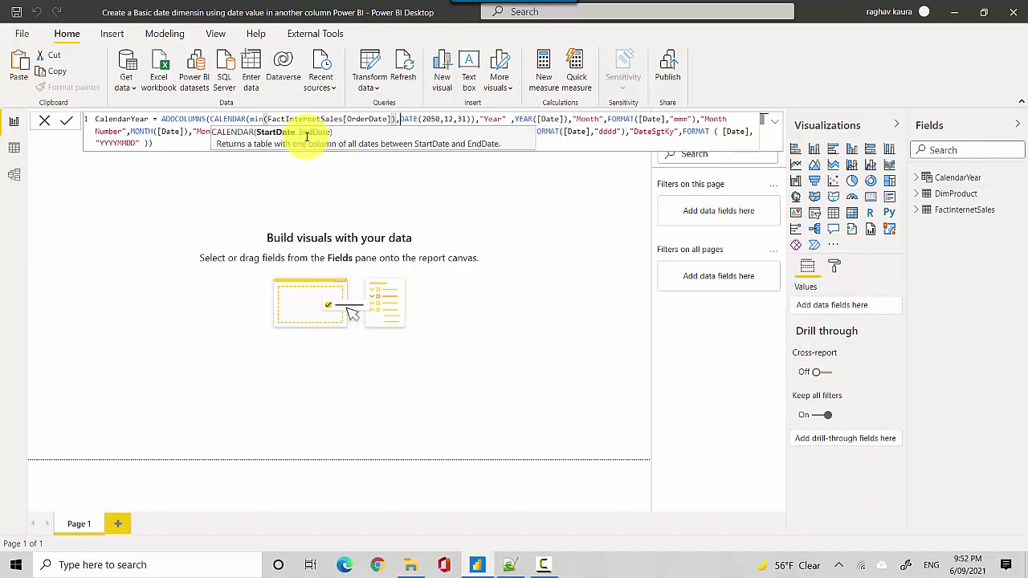
- Replace the end date DATE(2050,12,31) with MAX(FactInternetSales[OrderDate]) and commit the formula
key("shift+Right")
key("shift+Right")
key("shift+Right")
key("shift+Right")
key("shift+Right")
key("shift+Right")
key("shift+Right")
key("shift+Right")
key("shift+Right")
key("shift+Right")
key("shift+Right")
key("shift+Right")
key("shift+Right")
key("shift+Right")
key("shift+Right")
key("shift+Right")
key("shift+Right")
key("shift+Right")
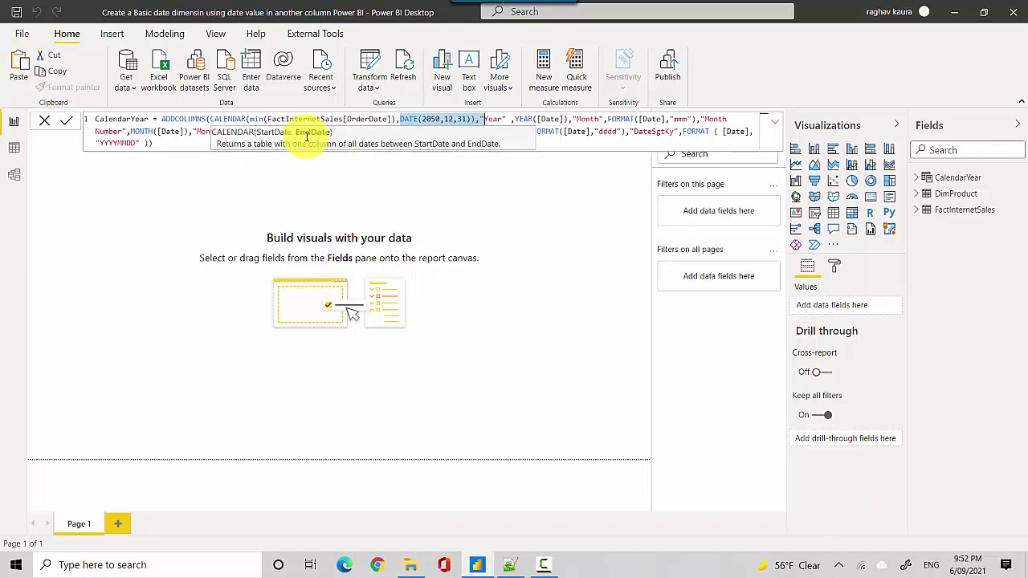
key("shift+Left")
key("shift+Left")
key("shift+Left")
type("max")
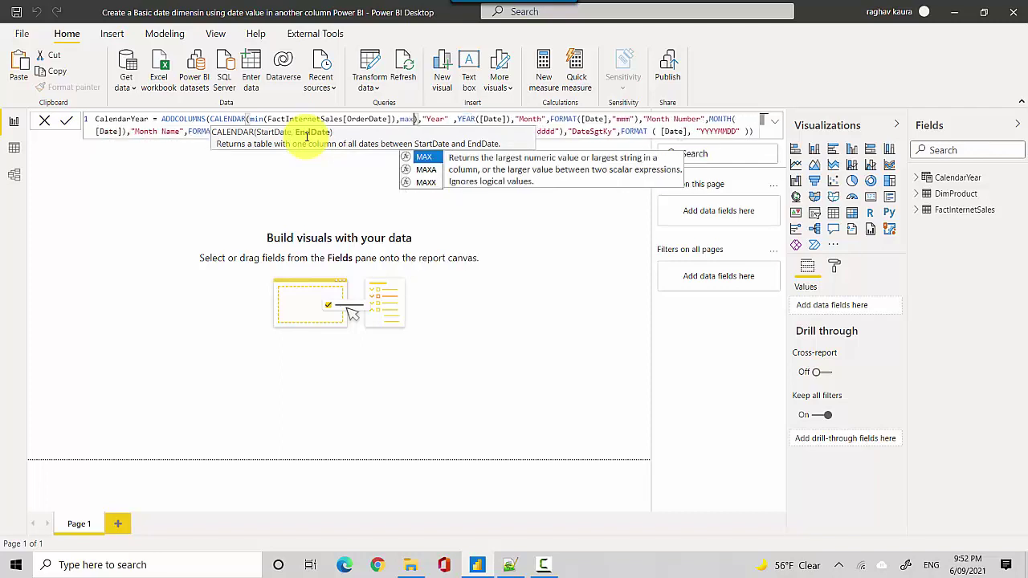
type("(order")
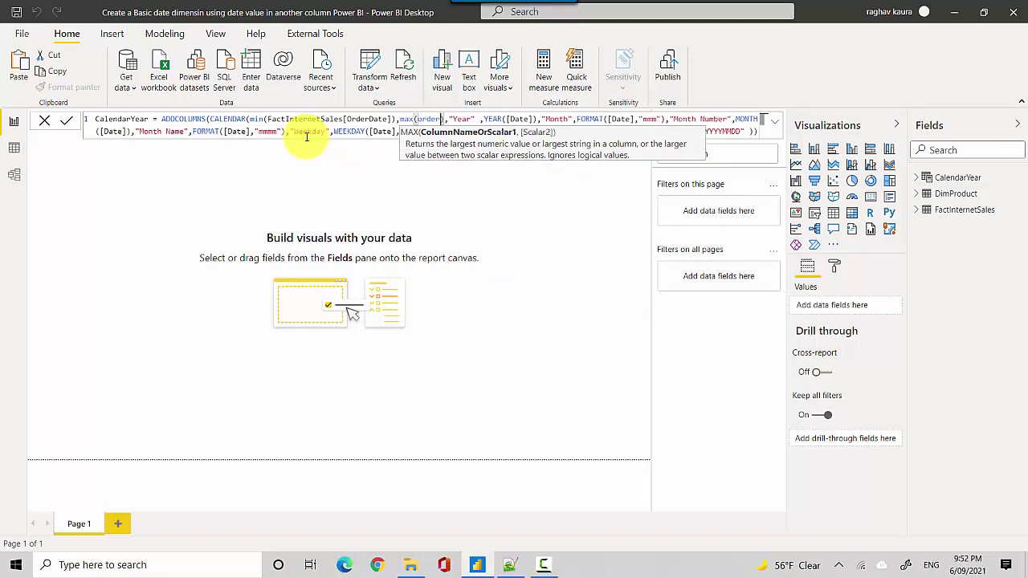
key("Tab")
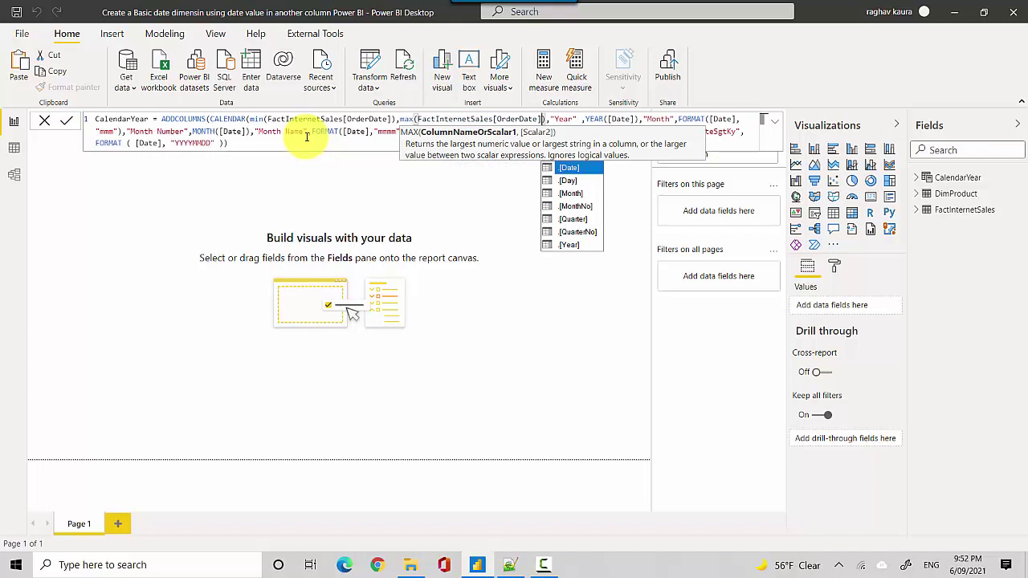
type(")")
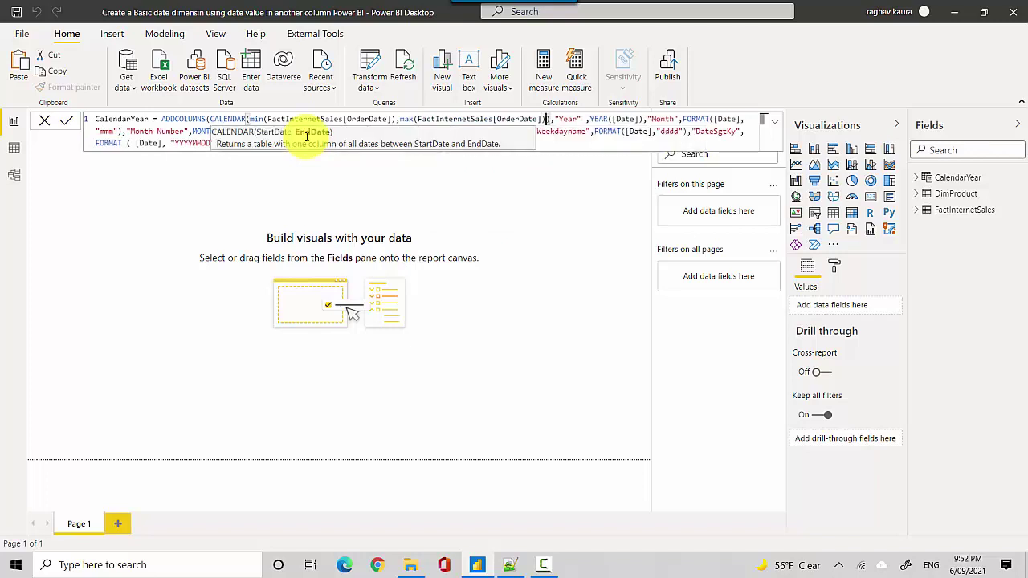
type(")")
key("Return")
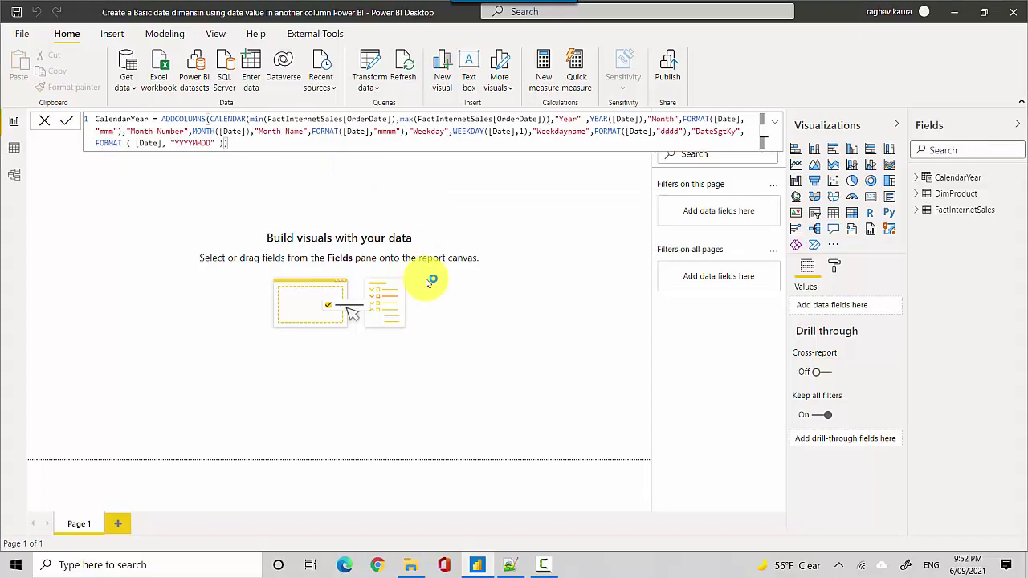
- In Data view, sort CalendarYear's Date column descending to confirm the range ends 28/01/2014
left_click(14, 151)
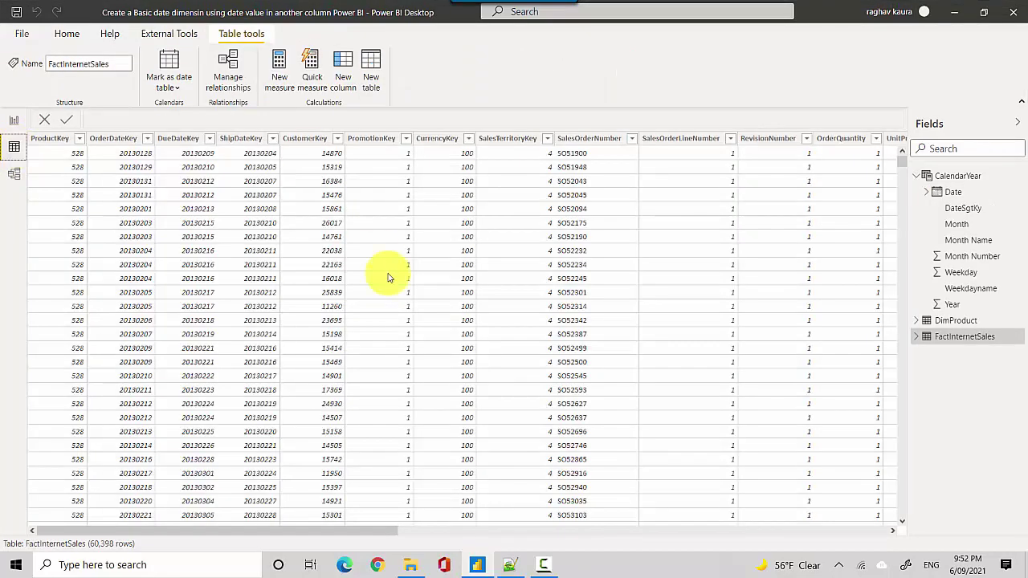
left_click(959, 176)
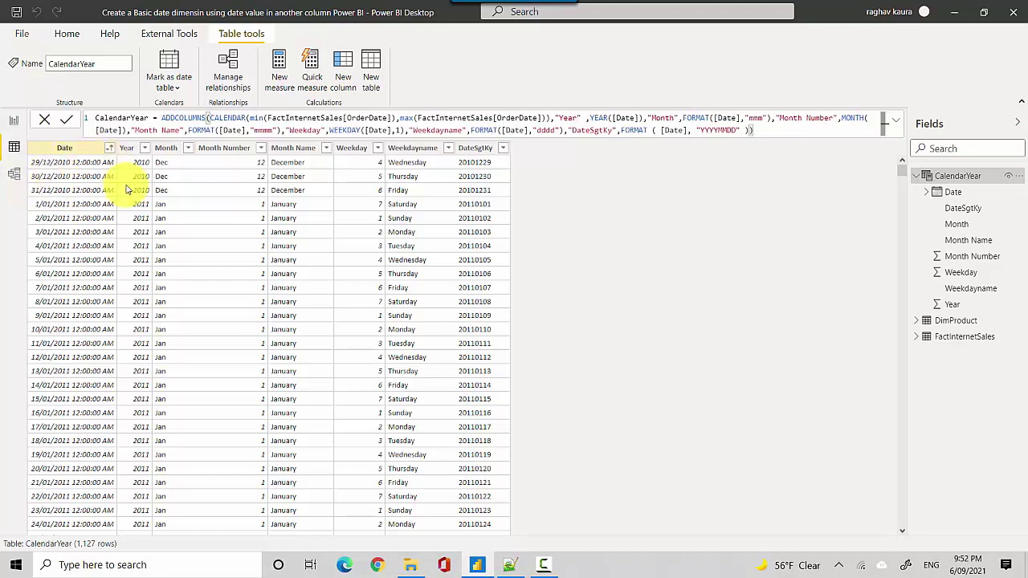
left_click(110, 151)
left_click(109, 148)
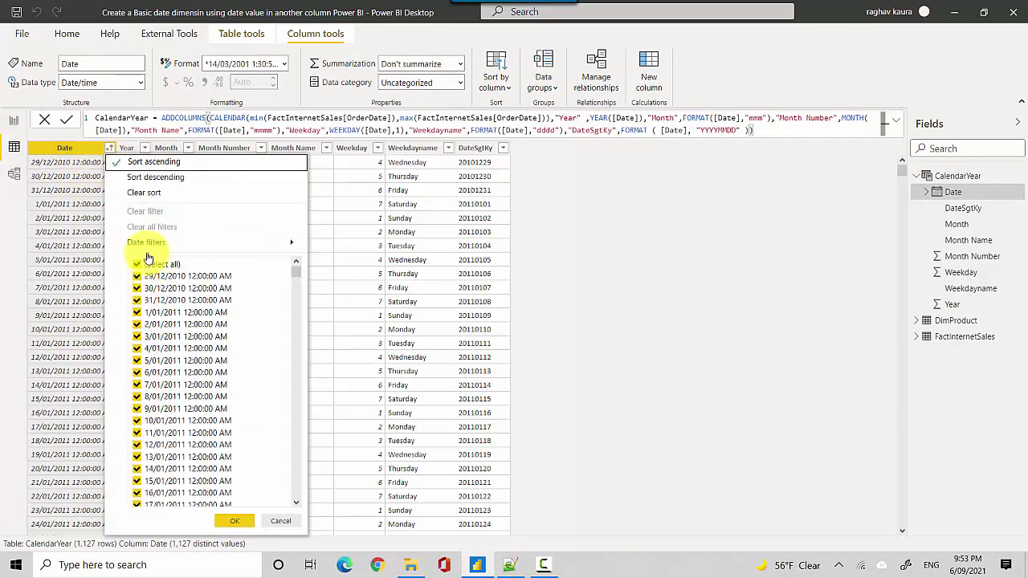
left_click(154, 177)
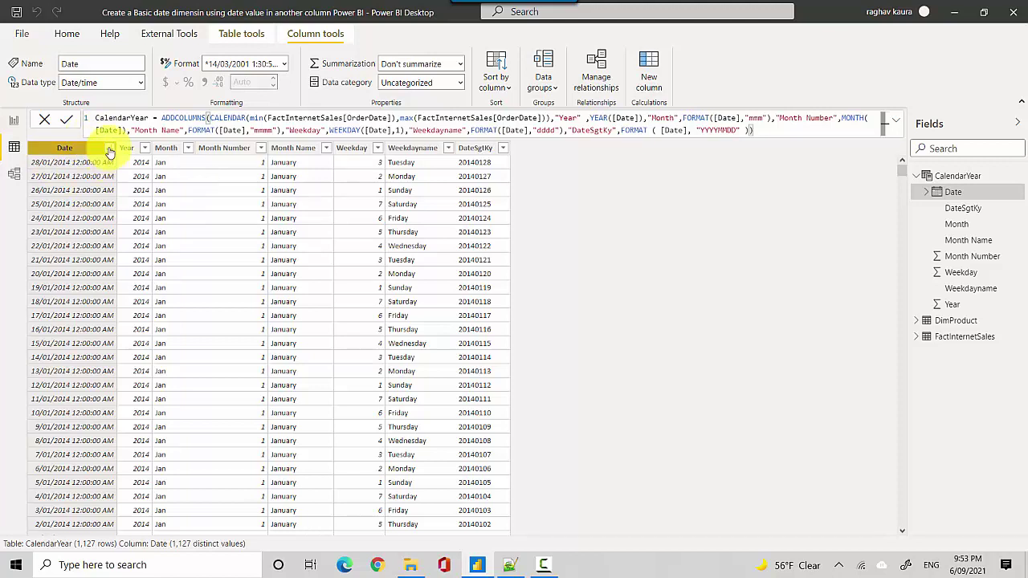
- Sort the Date column ascending to confirm the range starts 29/12/2010
left_click(109, 148)
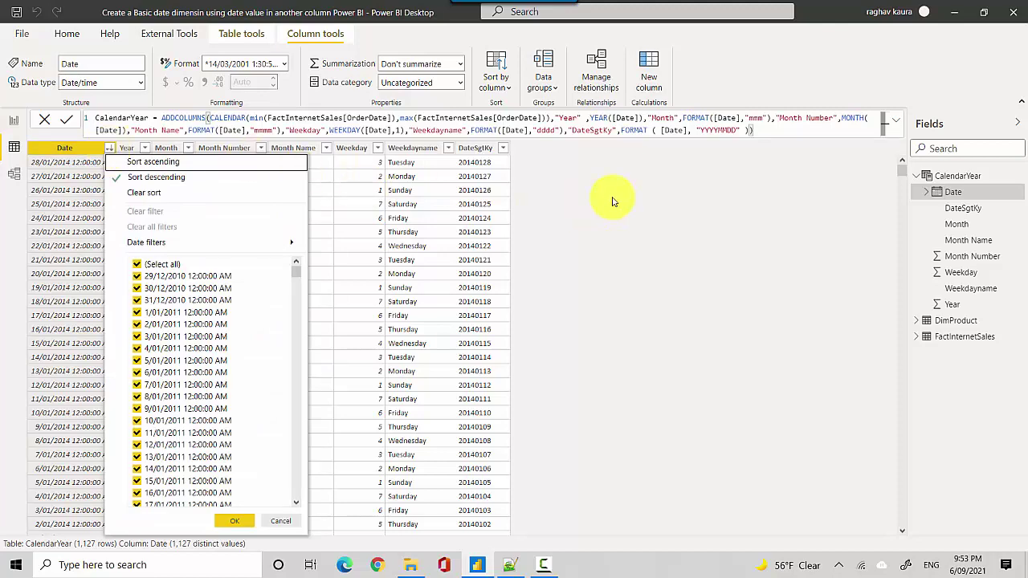
left_click(612, 201)
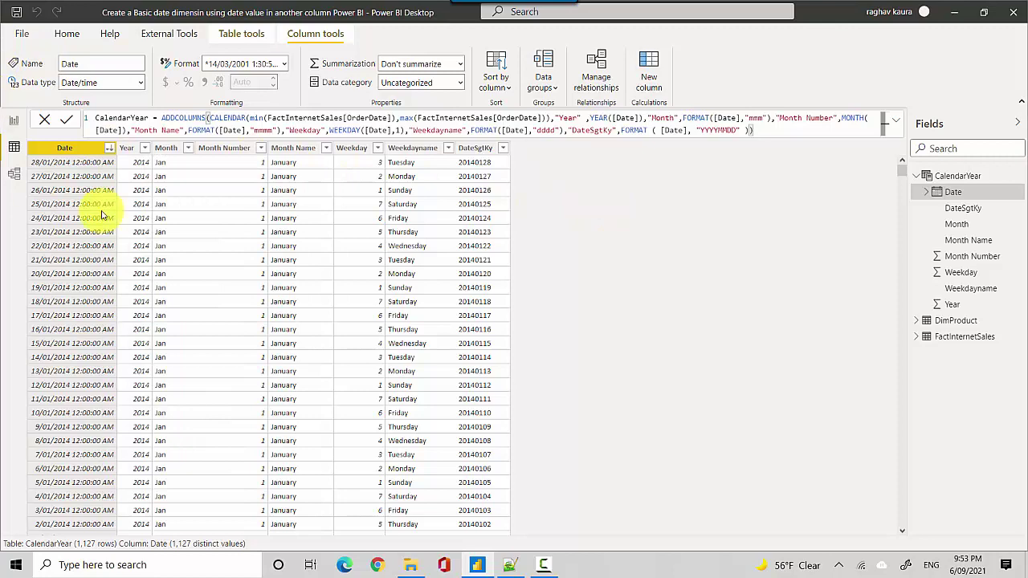
left_click(109, 148)
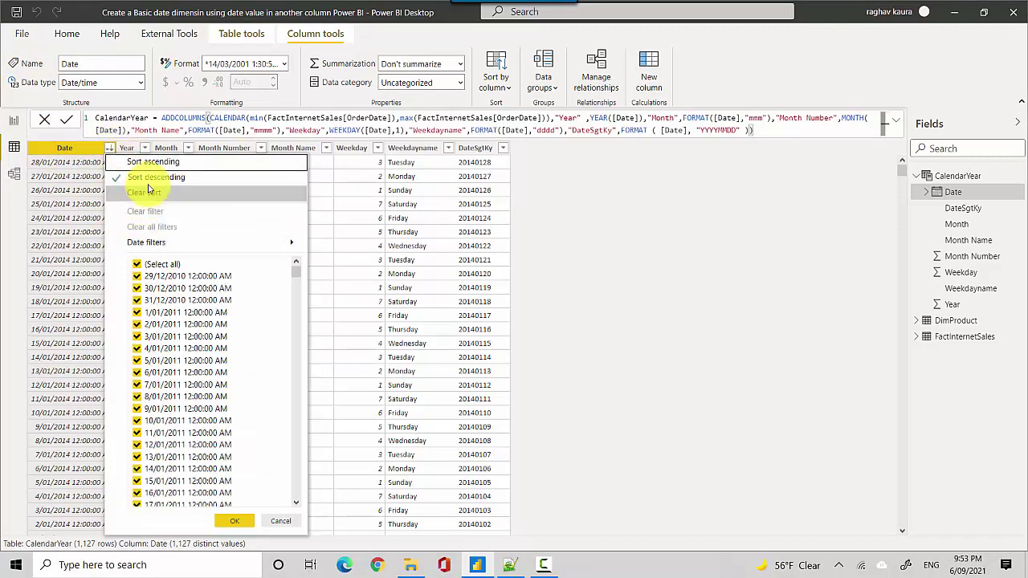
left_click(148, 164)
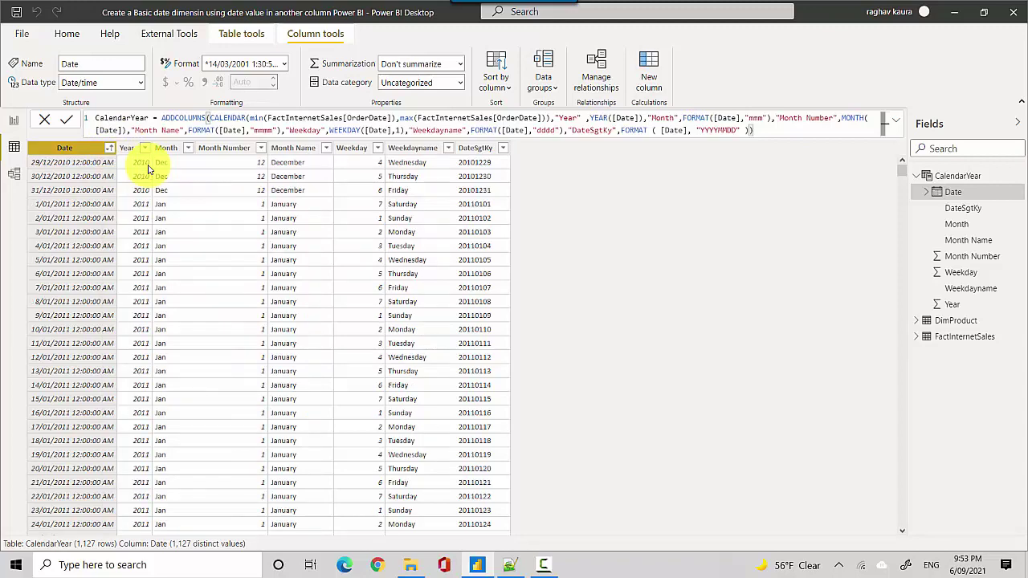